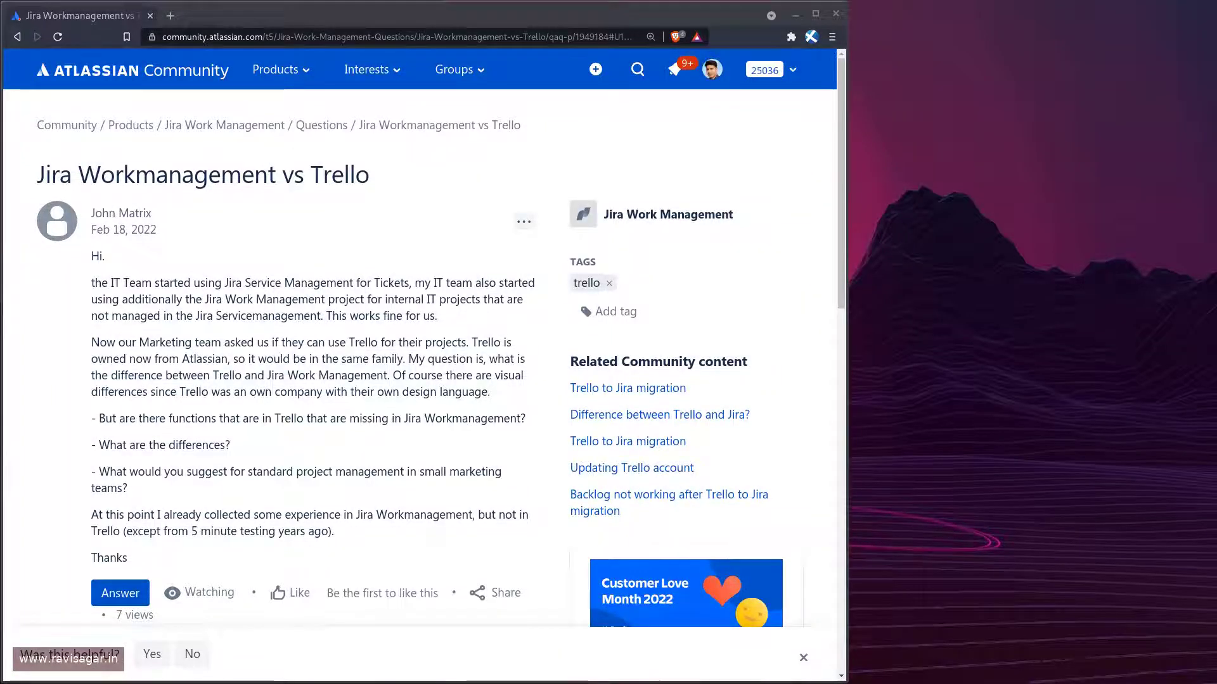
{"action": "left_click_drag", "start_coordinate": [910, 368], "coordinate": [1050, 368]}
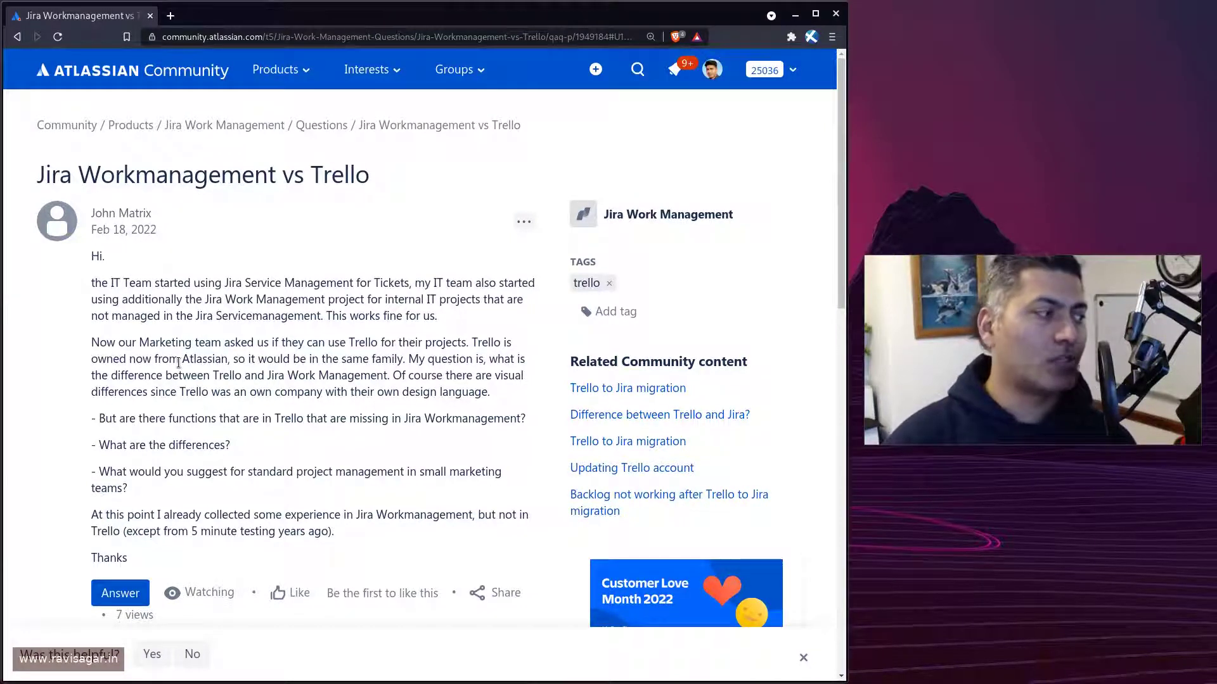
{"action": "scroll", "coordinate": [219, 359], "scroll_direction": "down", "scroll_amount": 2}
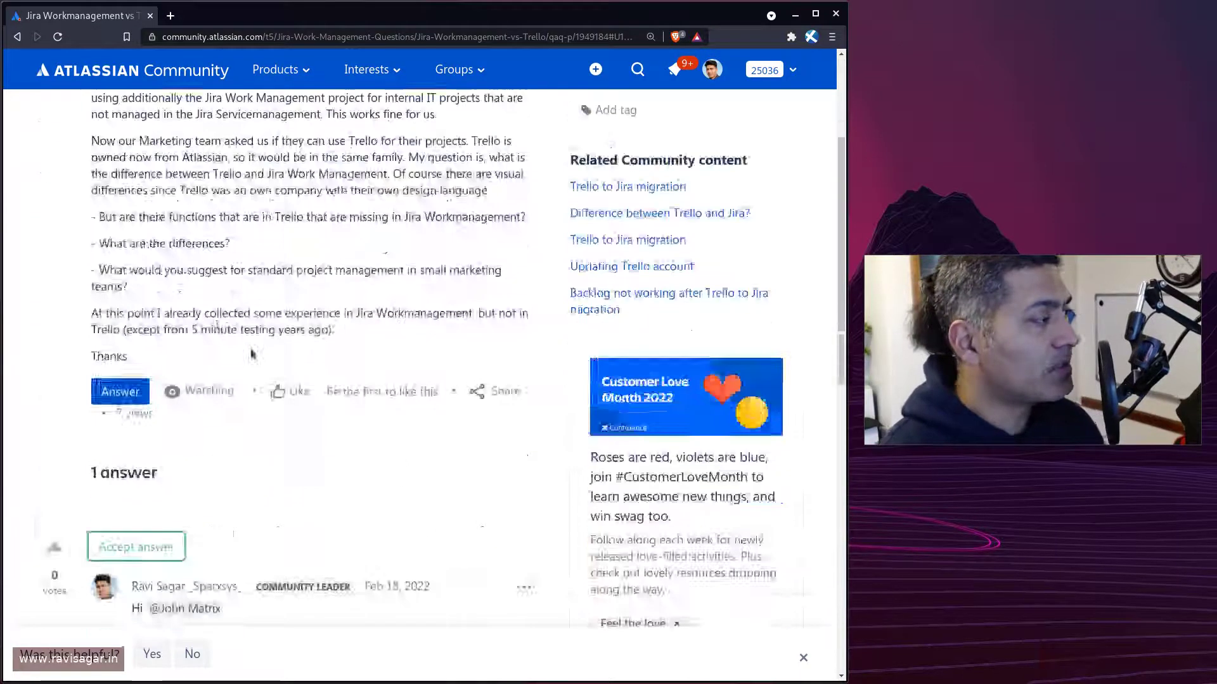
{"action": "scroll", "coordinate": [259, 354], "scroll_direction": "down", "scroll_amount": 2}
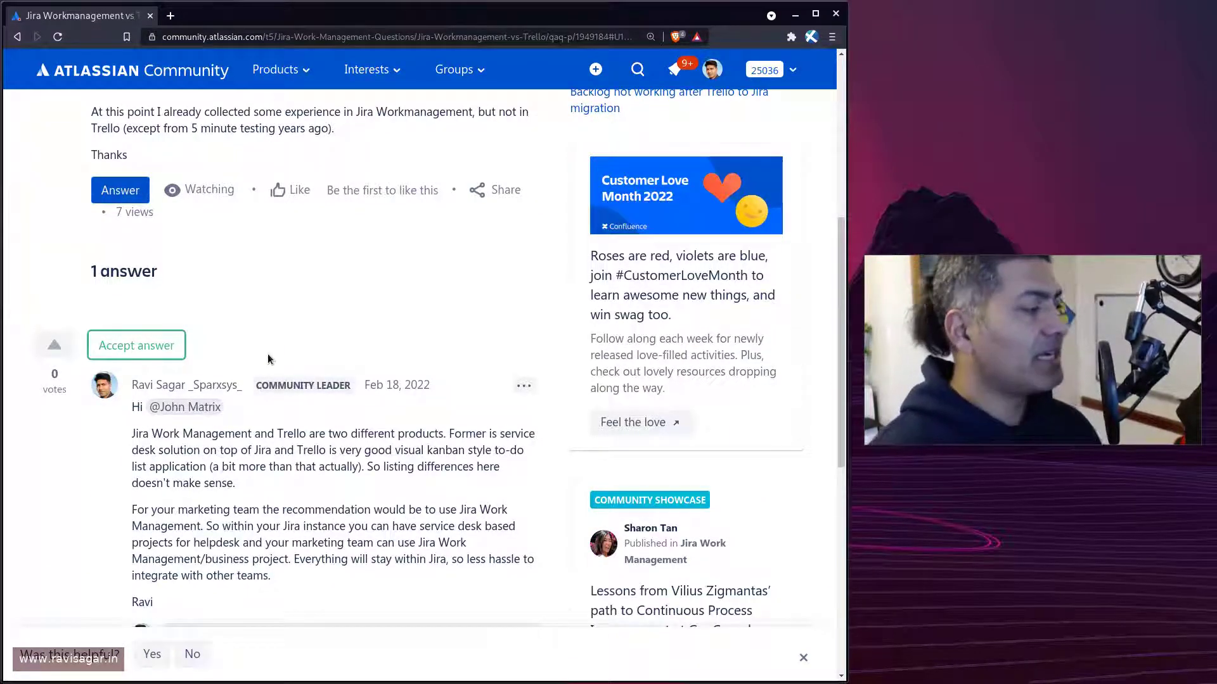
{"action": "scroll", "coordinate": [268, 353], "scroll_direction": "up", "scroll_amount": 3}
{"action": "scroll", "coordinate": [268, 353], "scroll_direction": "up", "scroll_amount": 1}
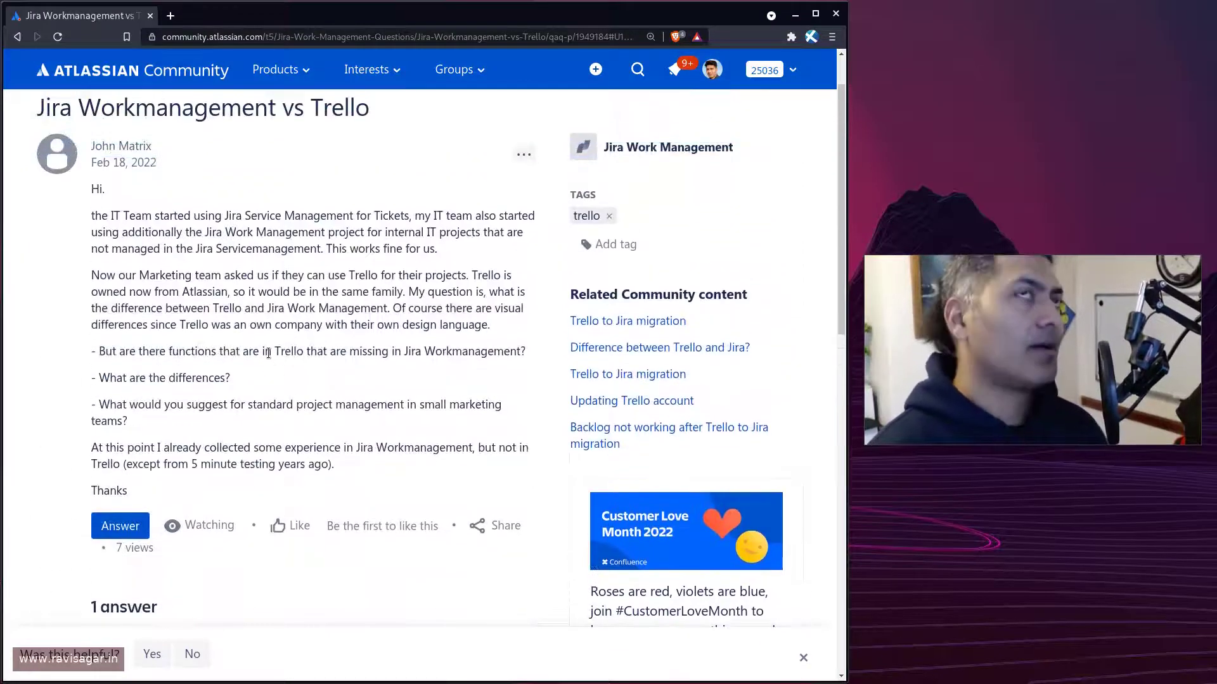